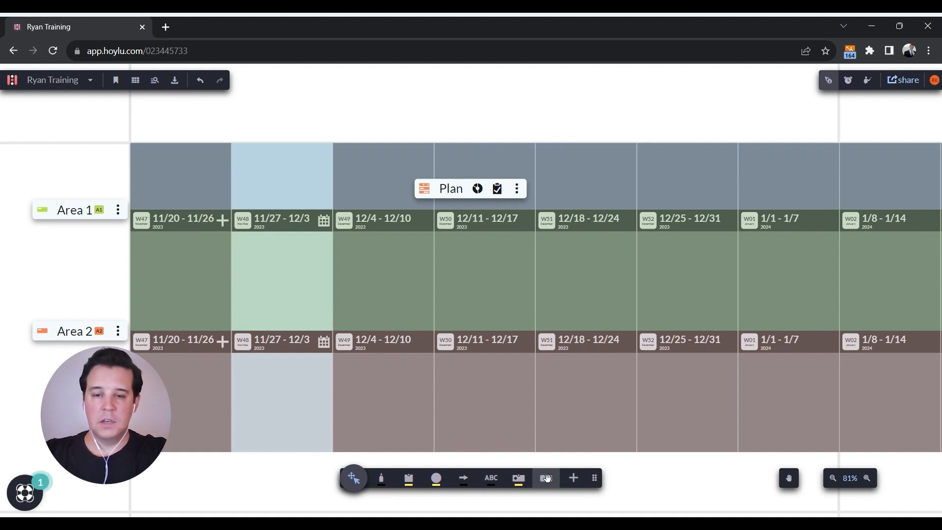
{"action": "left_click", "coordinate": [546, 478]}
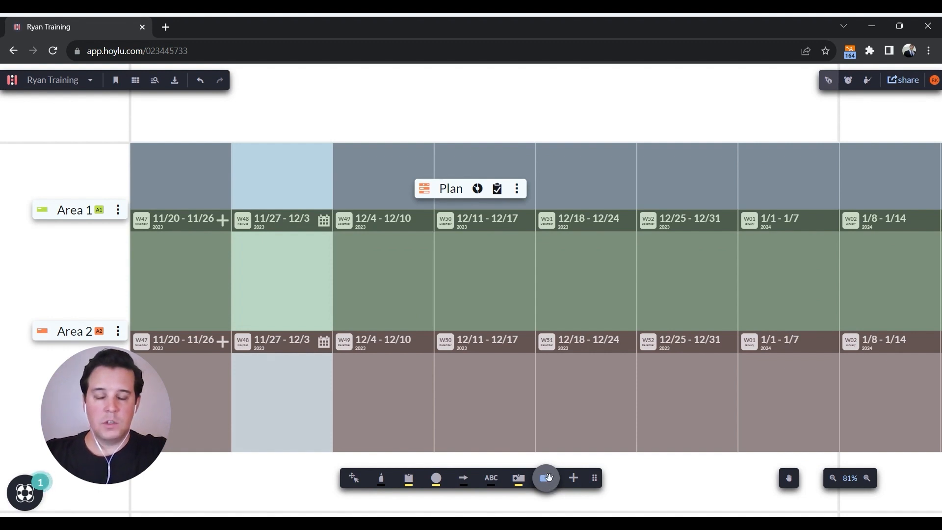
{"action": "left_click_drag", "start_coordinate": [548, 478], "coordinate": [489, 275]}
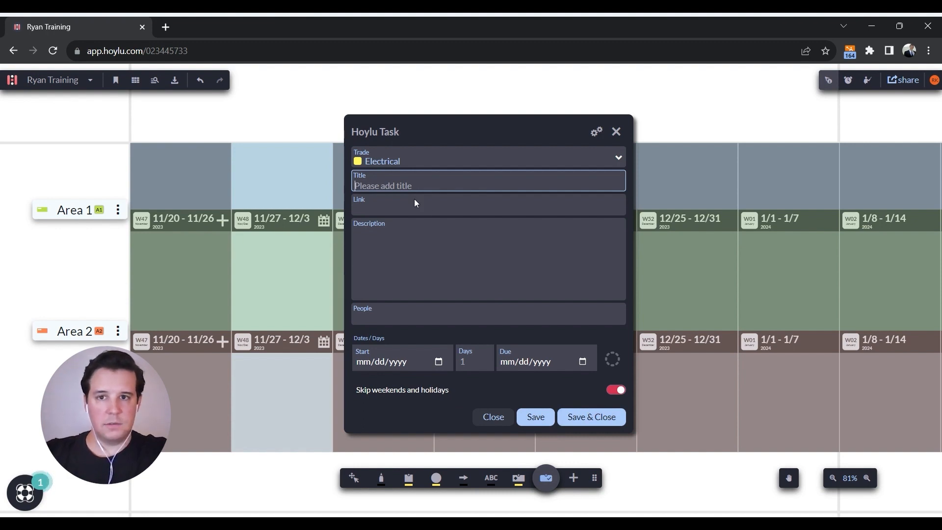
{"action": "left_click", "coordinate": [616, 131]}
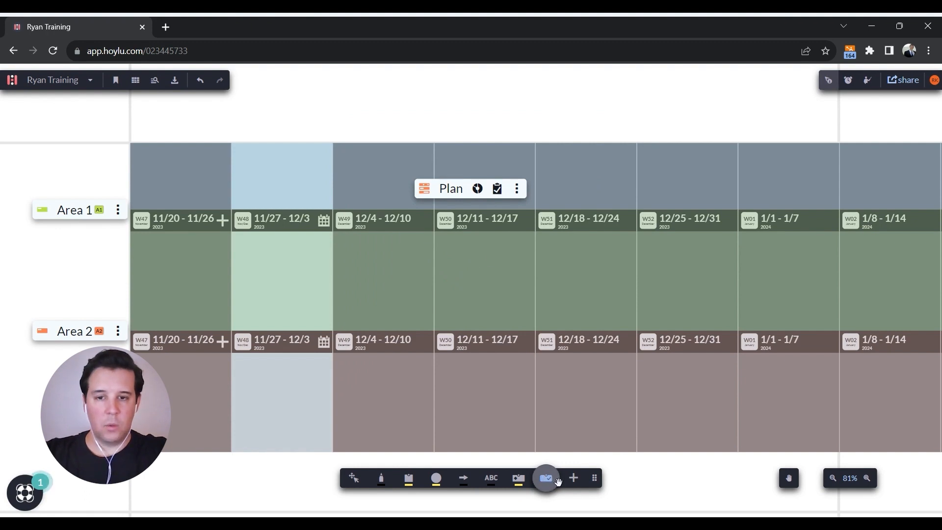
{"action": "double_click", "coordinate": [680, 267]}
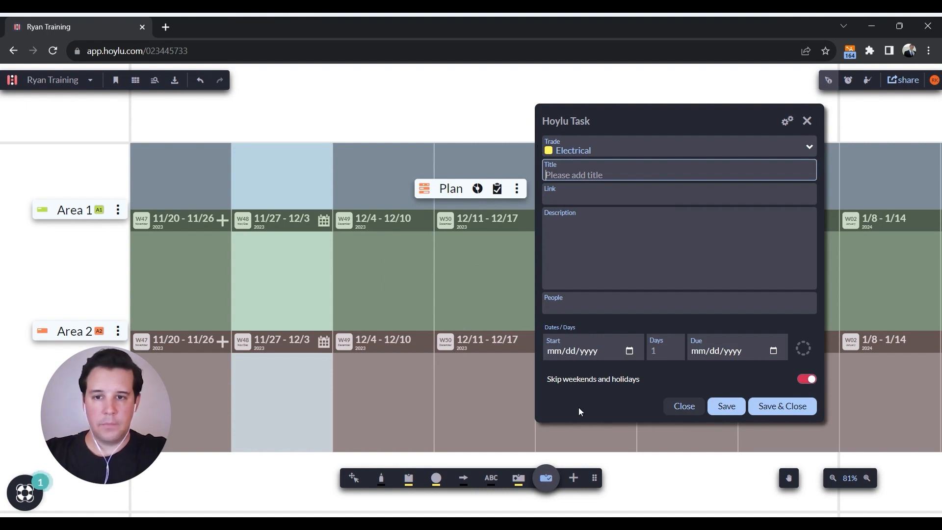
{"action": "left_click", "coordinate": [807, 121]}
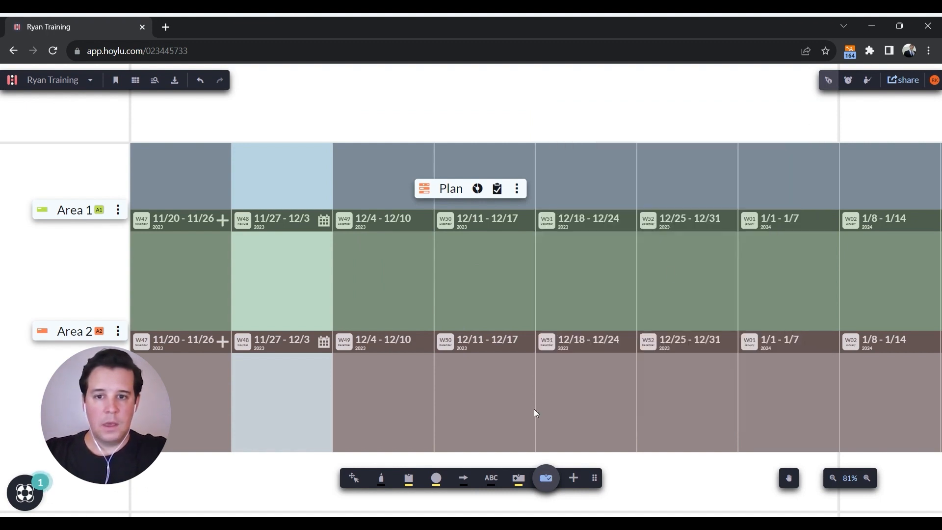
Show the task assets collection, start a new task in it, and place the task form beside the collection
{"action": "left_click", "coordinate": [547, 479]}
{"action": "left_click_drag", "start_coordinate": [435, 205], "coordinate": [788, 241]}
{"action": "left_click_drag", "start_coordinate": [628, 218], "coordinate": [530, 173]}
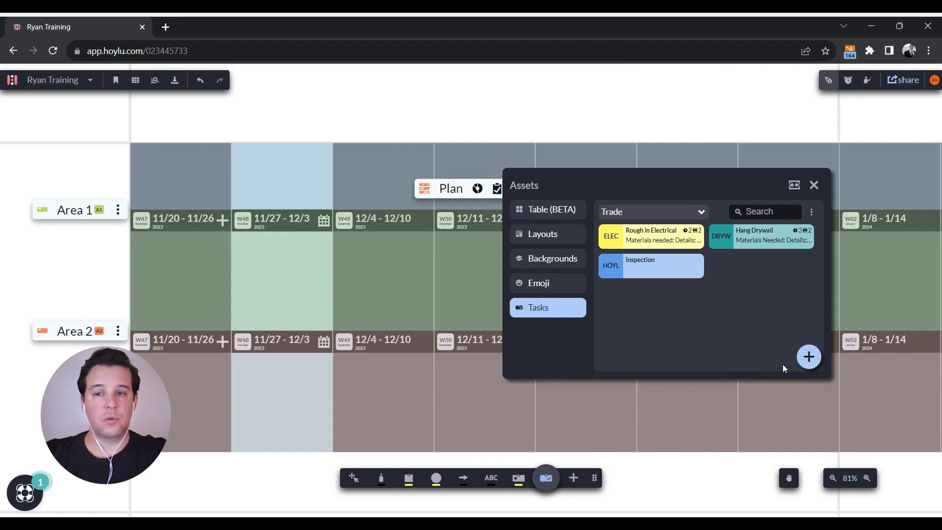
{"action": "left_click", "coordinate": [819, 363]}
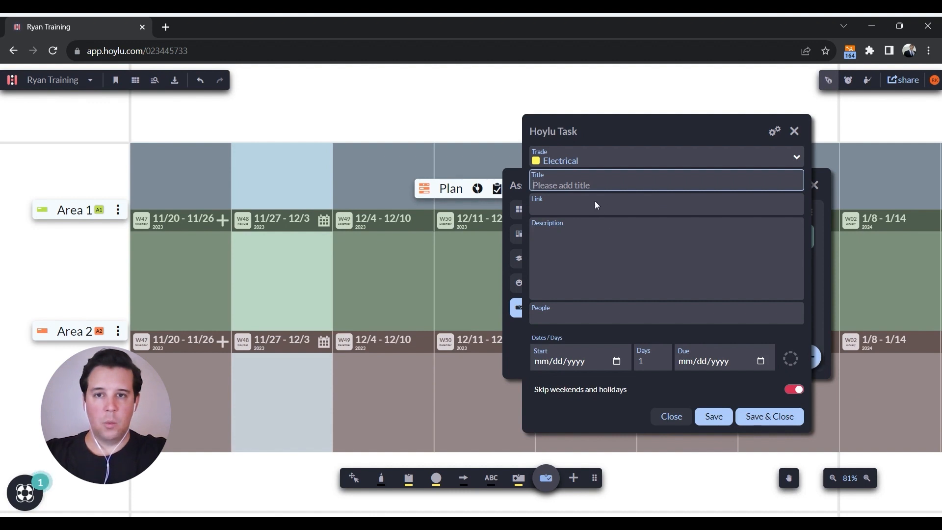
{"action": "left_click_drag", "start_coordinate": [628, 127], "coordinate": [272, 119]}
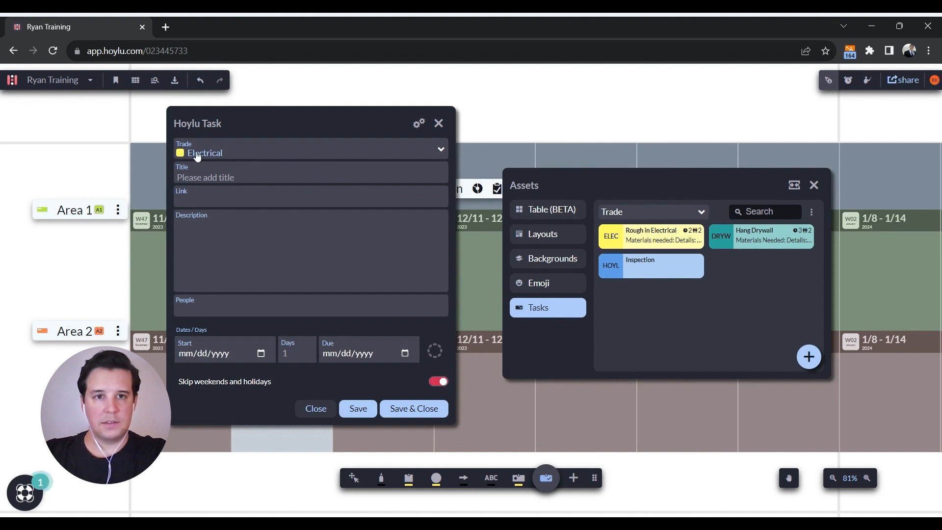
Assign the new task to the Drywall trade and title it "Hang Drywall"
{"action": "left_click", "coordinate": [272, 156]}
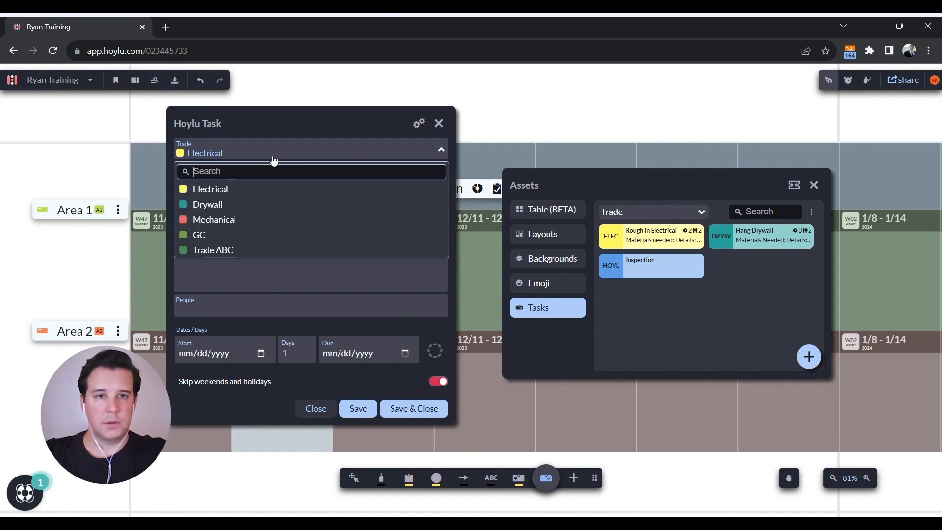
{"action": "left_click", "coordinate": [238, 205]}
{"action": "left_click", "coordinate": [228, 153]}
{"action": "left_click", "coordinate": [225, 220]}
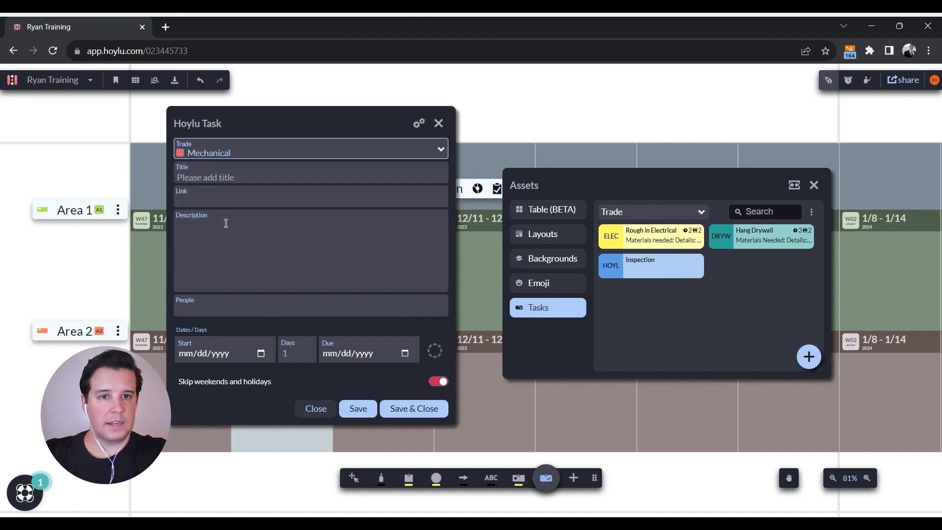
{"action": "left_click", "coordinate": [220, 156]}
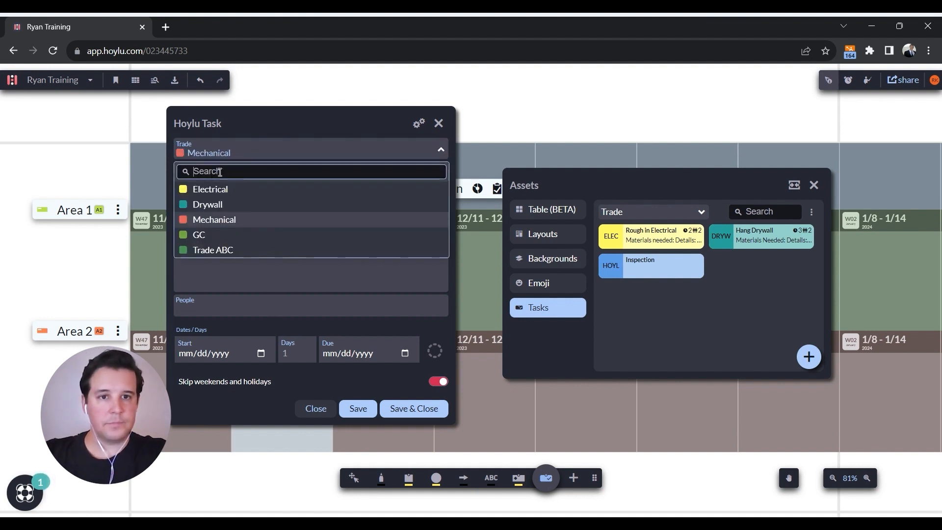
{"action": "left_click", "coordinate": [212, 203]}
{"action": "left_click", "coordinate": [215, 180]}
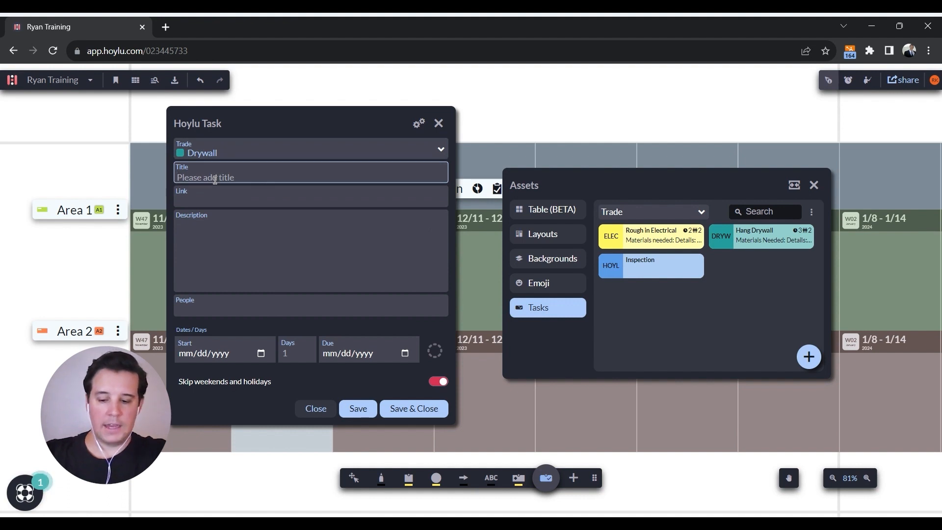
{"action": "type", "text": "Han"}
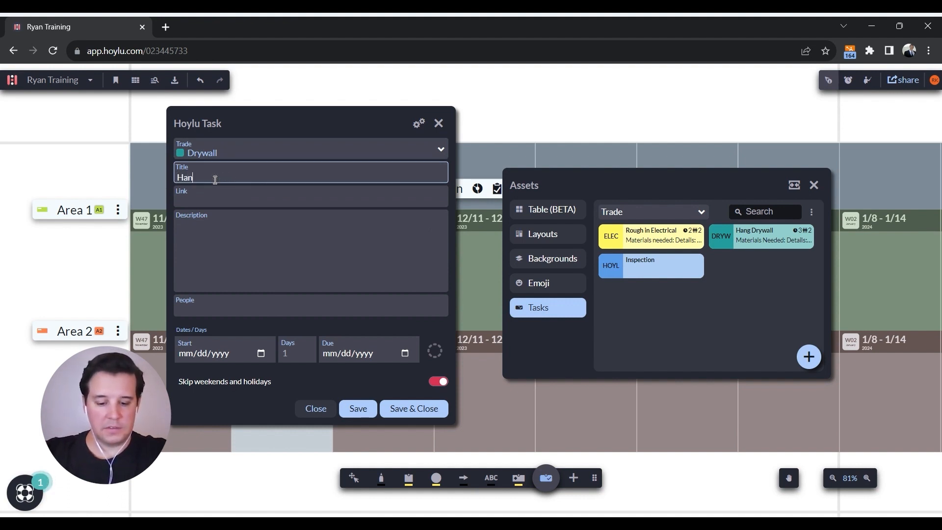
{"action": "type", "text": "g Drywall"}
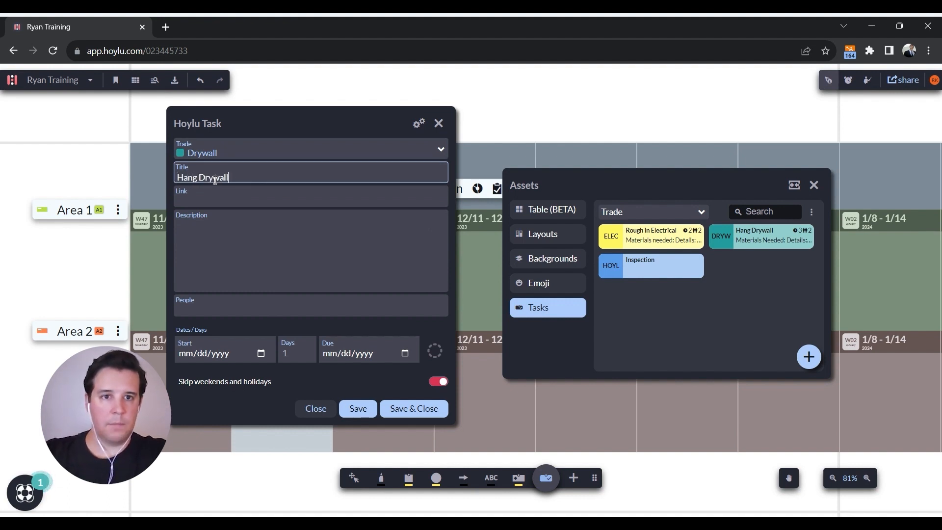
Link the task to procore.com and enter "details" and "materials" on separate lines of its description
{"action": "left_click", "coordinate": [195, 200]}
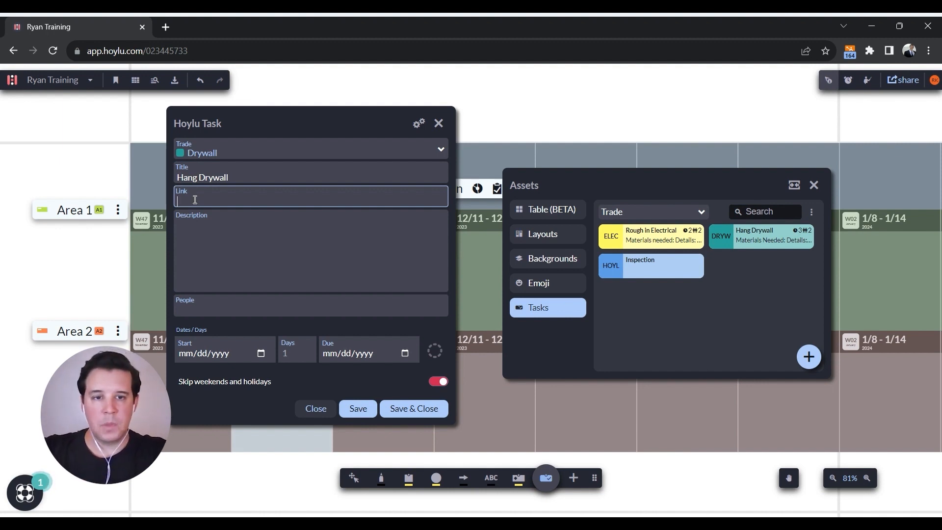
{"action": "type", "text": "procor"}
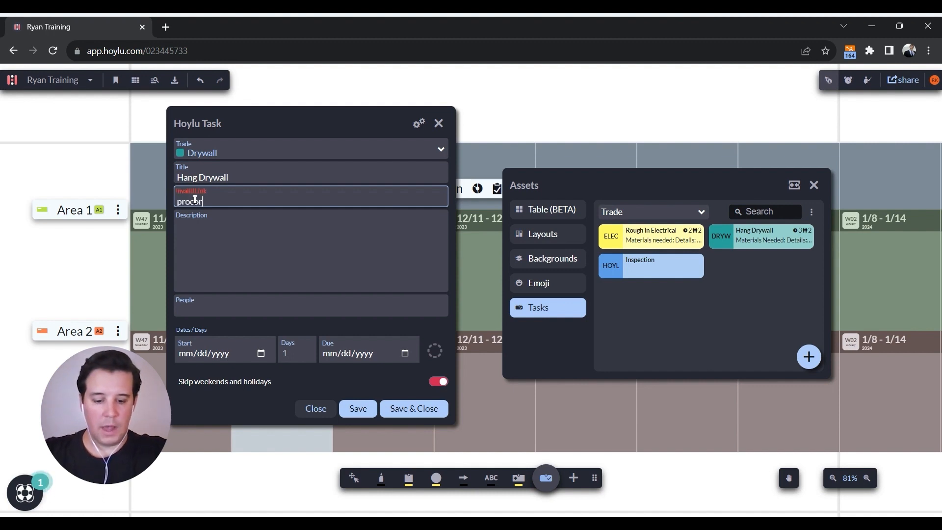
{"action": "type", "text": "e.com"}
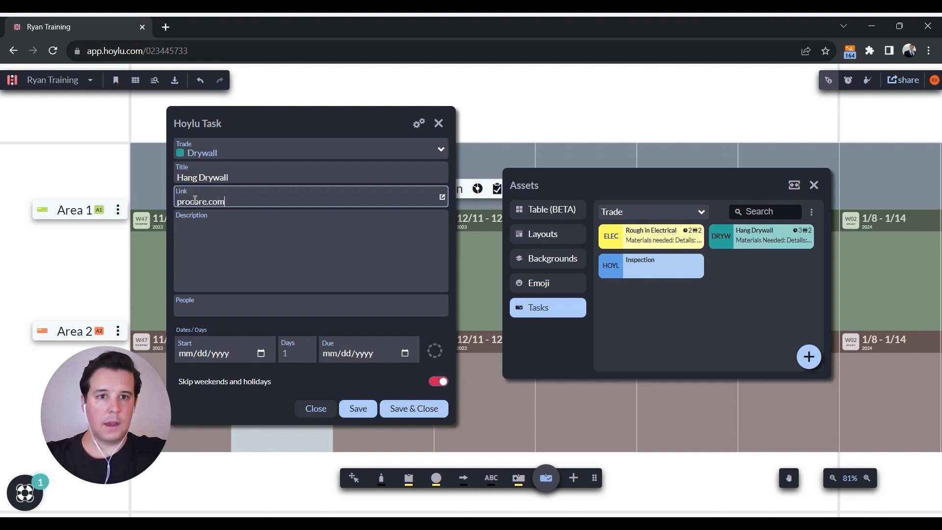
{"action": "left_click", "coordinate": [197, 240]}
{"action": "type", "text": "det"}
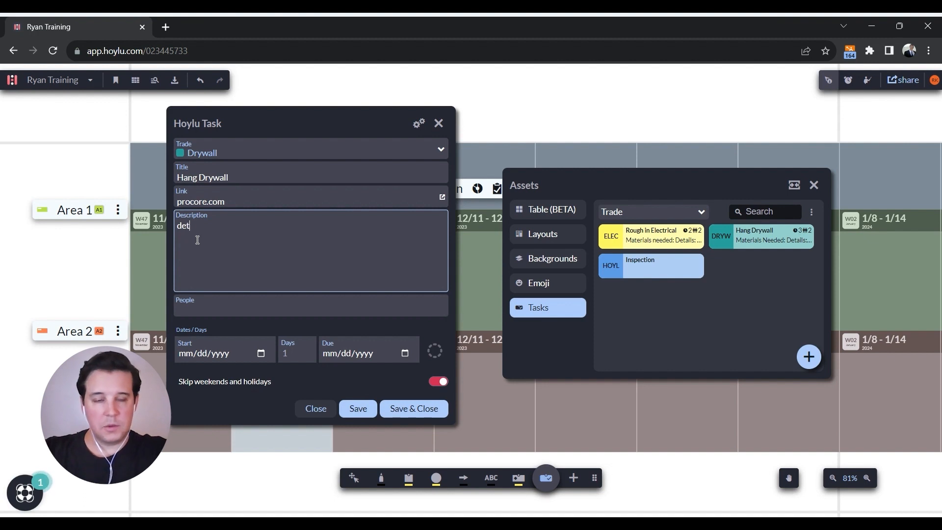
{"action": "type", "text": "ails "}
{"action": "type", "text": "mat"}
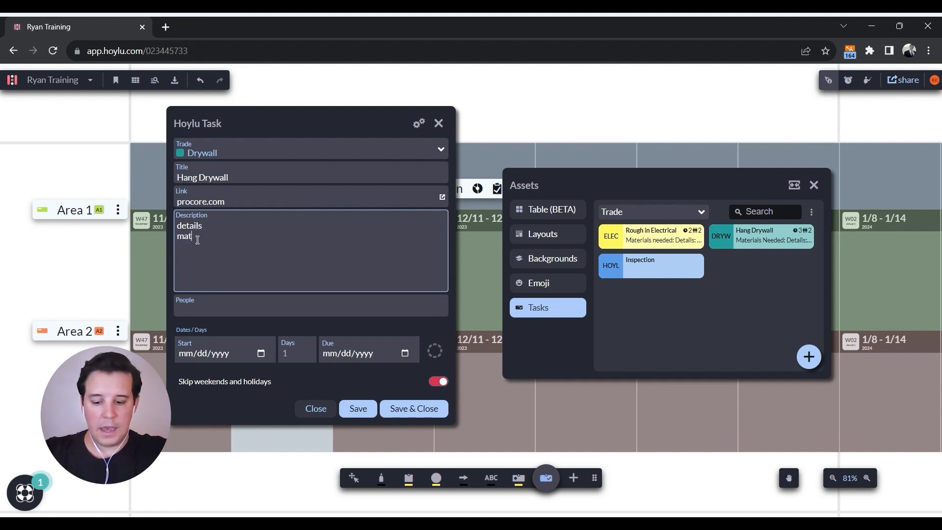
{"action": "type", "text": "erials"}
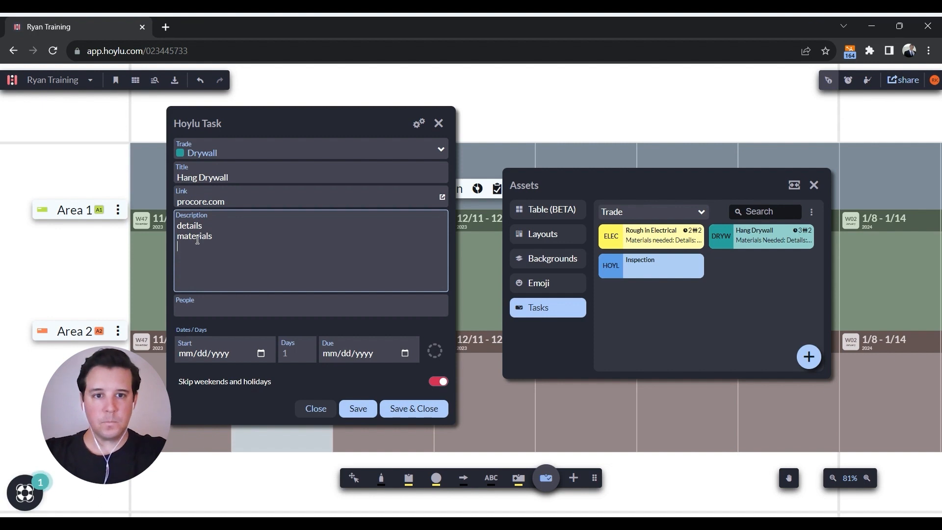
Set the task to 2 people and 2 days, keep skipping weekends and holidays, and save it to the collection
{"action": "left_click", "coordinate": [202, 309]}
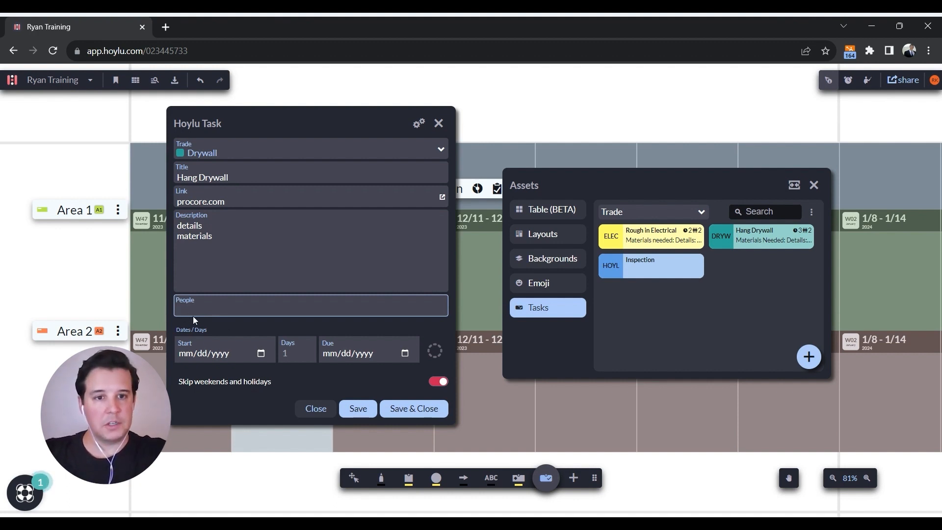
{"action": "type", "text": "2"}
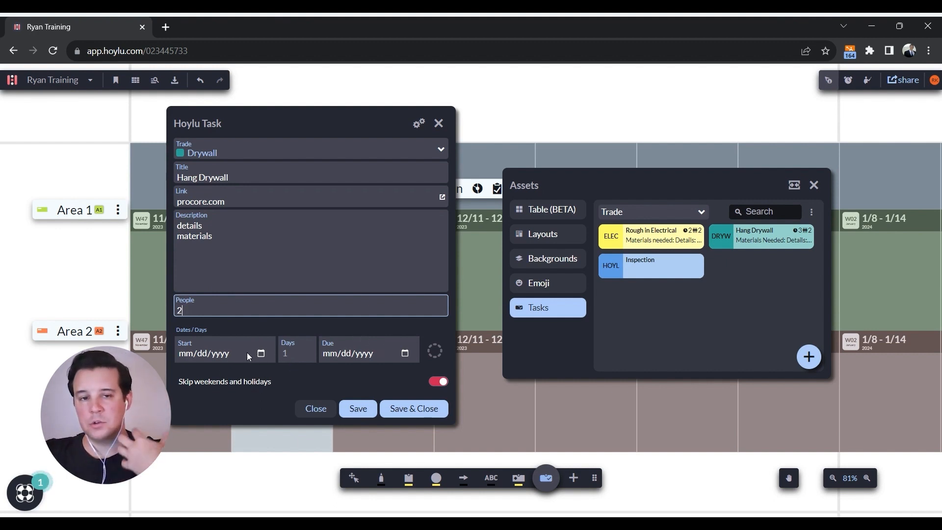
{"action": "left_click", "coordinate": [294, 354]}
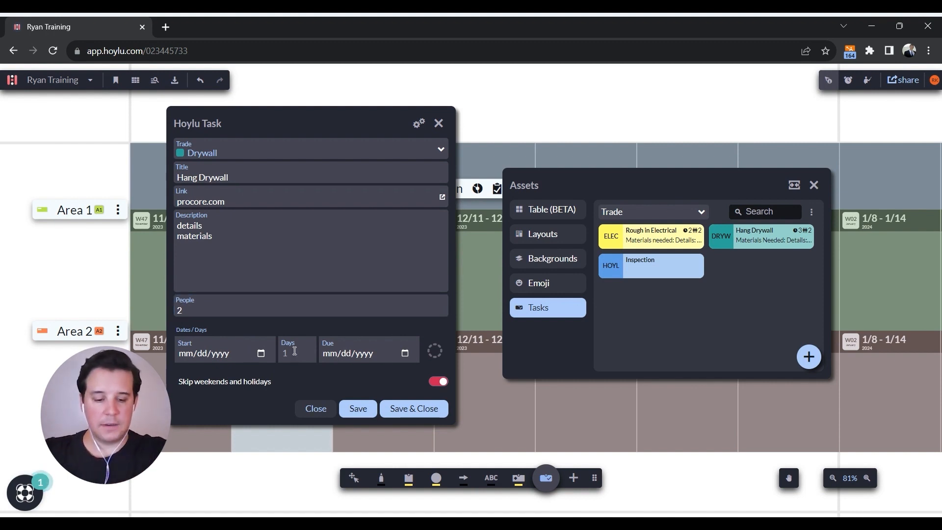
{"action": "type", "text": "2"}
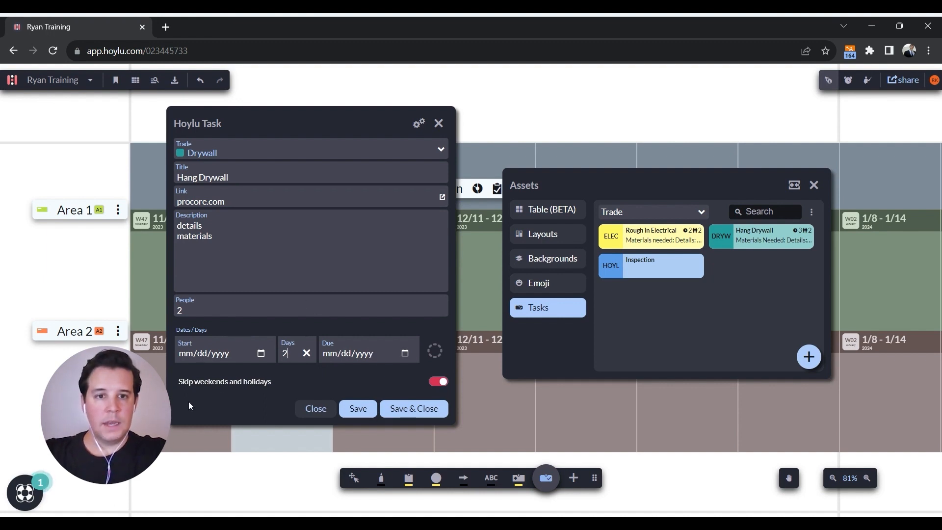
{"action": "left_click", "coordinate": [438, 382]}
{"action": "left_click", "coordinate": [438, 382]}
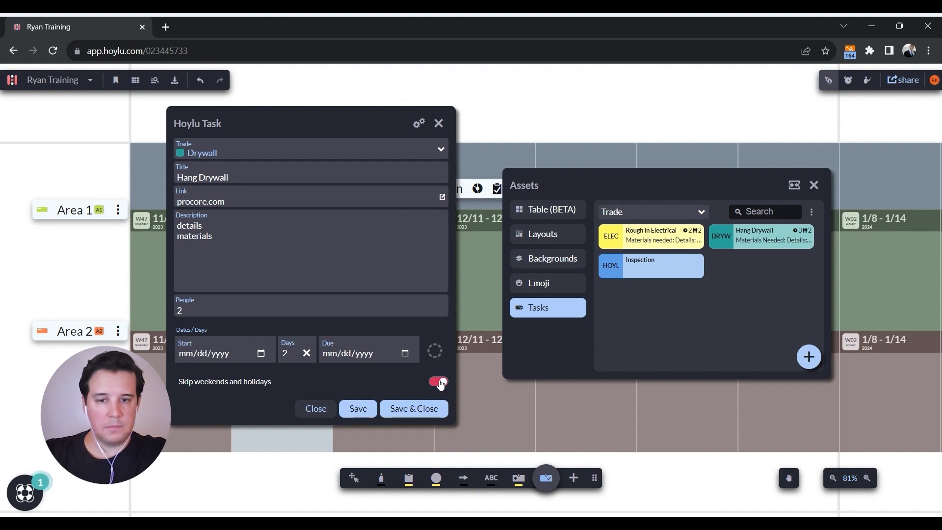
{"action": "left_click", "coordinate": [411, 411]}
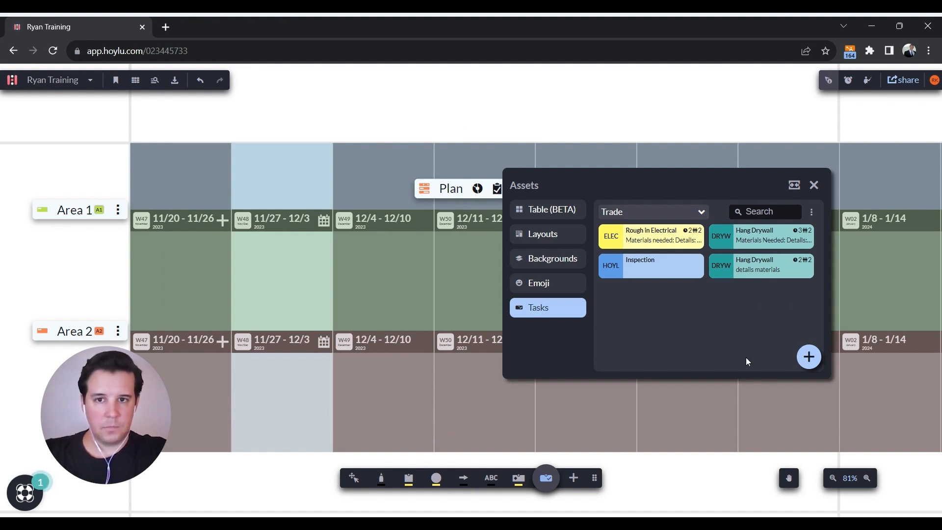
Place the three-day Hang Drywall task in Area 1's 12/4 - 12/10 week, and Inspection and Rough in Electrical in its 11/27 - 12/3 week
{"action": "scroll", "coordinate": [402, 360], "scroll_direction": "up", "scroll_amount": 4}
{"action": "scroll", "coordinate": [416, 396], "scroll_direction": "down", "scroll_amount": 2}
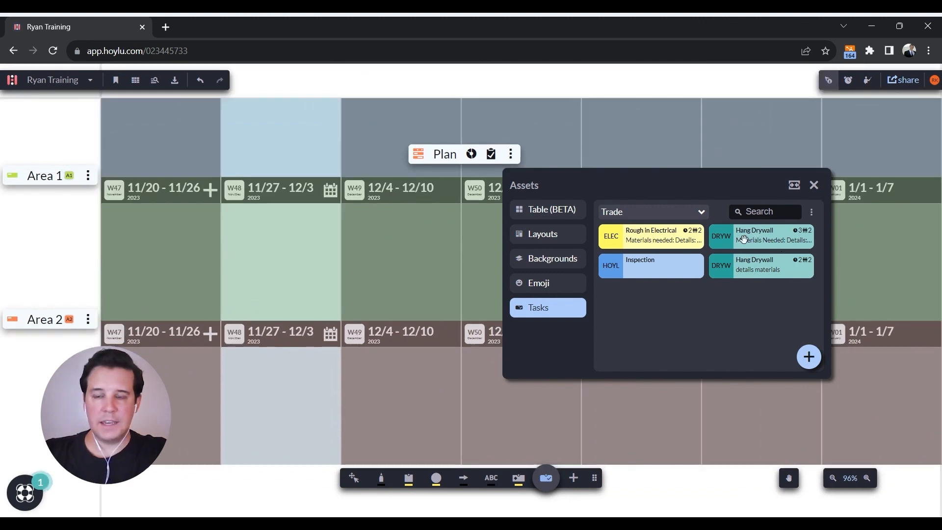
{"action": "left_click_drag", "start_coordinate": [775, 240], "coordinate": [400, 233]}
{"action": "left_click_drag", "start_coordinate": [727, 237], "coordinate": [294, 229]}
{"action": "left_click_drag", "start_coordinate": [652, 243], "coordinate": [290, 263]}
{"action": "left_click_drag", "start_coordinate": [426, 284], "coordinate": [220, 237]}
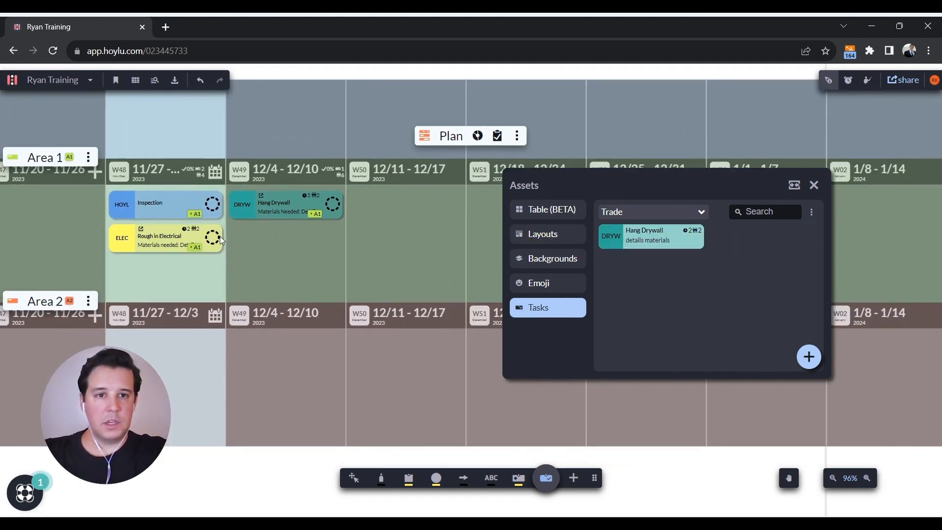
Move the Inspection task to the 12/4 - 12/10 week of Area 1, below the Hang Drywall task
{"action": "left_click_drag", "start_coordinate": [160, 209], "coordinate": [286, 245]}
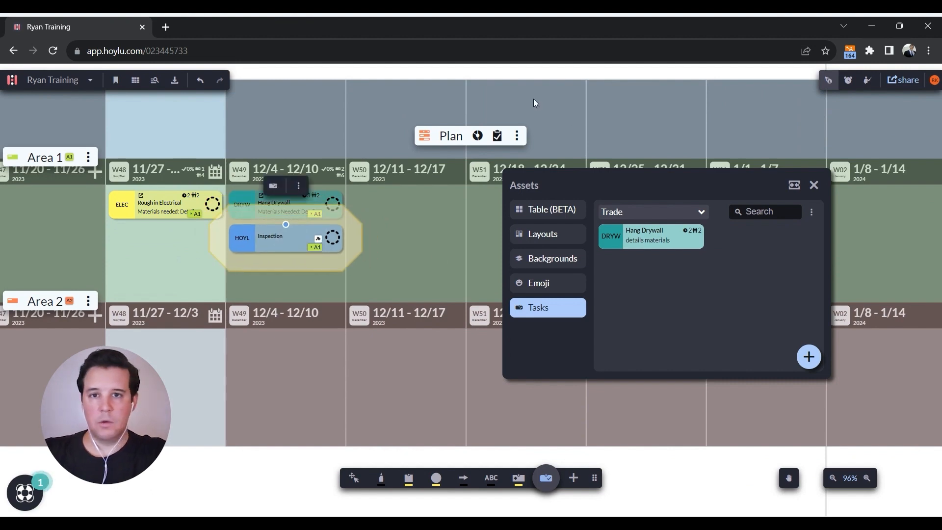
{"action": "left_click", "coordinate": [398, 275]}
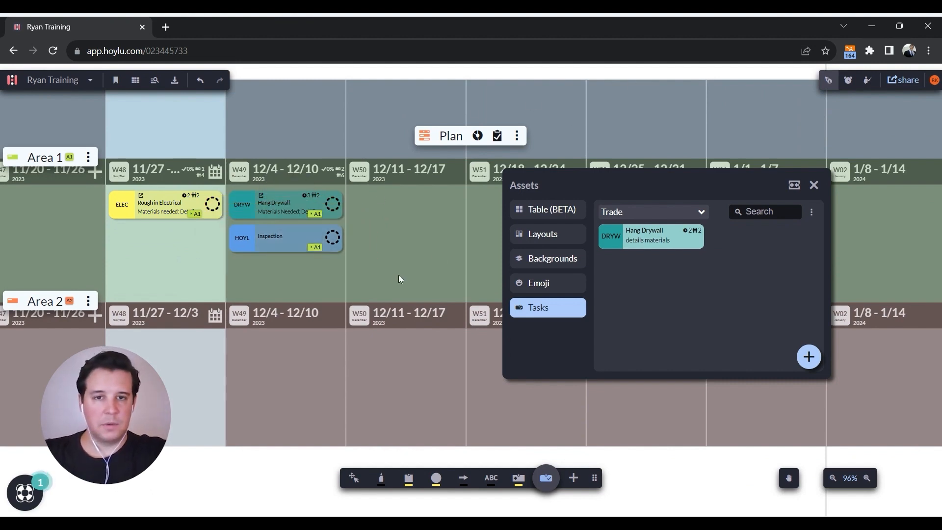
{"action": "left_click_drag", "start_coordinate": [399, 275], "coordinate": [438, 272]}
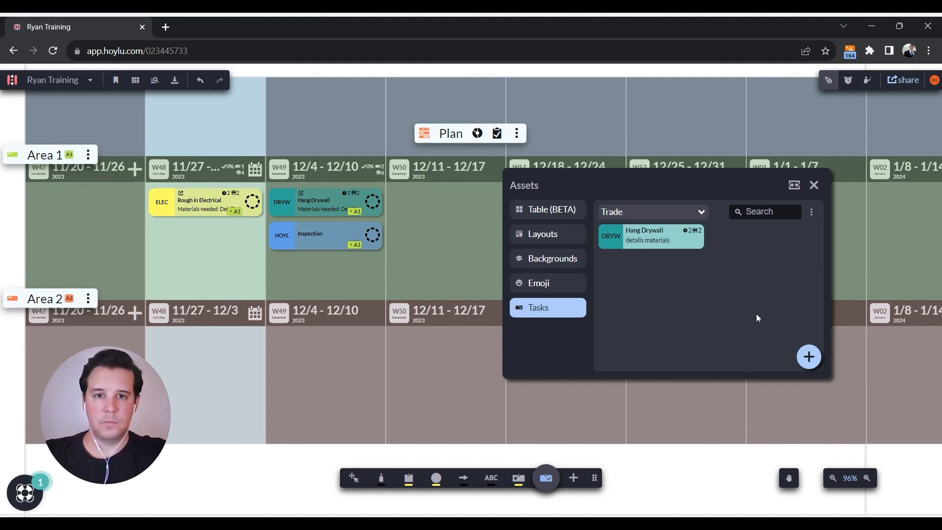
Undo the Inspection move and all three task placements in Area 1, returning the tasks to the assets collection
{"action": "left_click", "coordinate": [203, 81]}
{"action": "left_click", "coordinate": [202, 81]}
{"action": "left_click", "coordinate": [202, 81]}
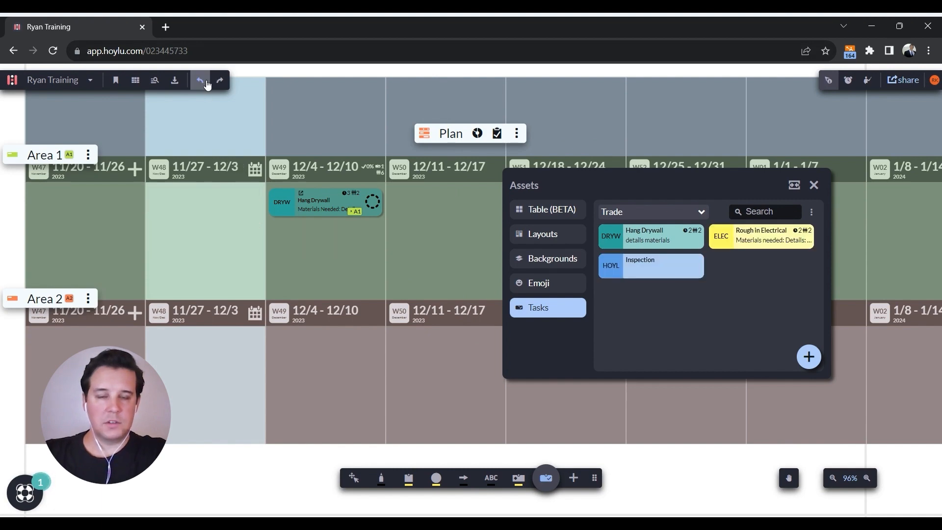
{"action": "left_click", "coordinate": [204, 82]}
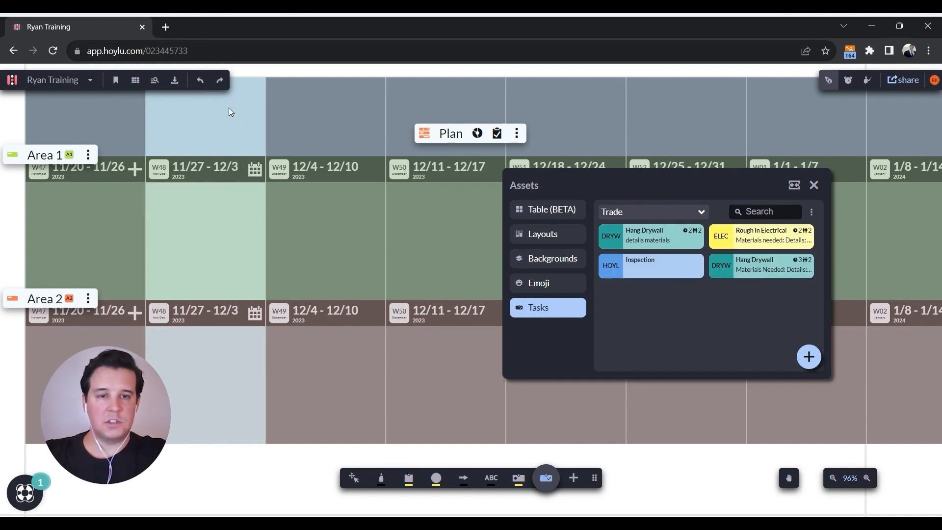
Expand the 11/27 - 12/3 and 12/4 - 12/10 weeks of the plan into individual days
{"action": "left_click", "coordinate": [159, 169]}
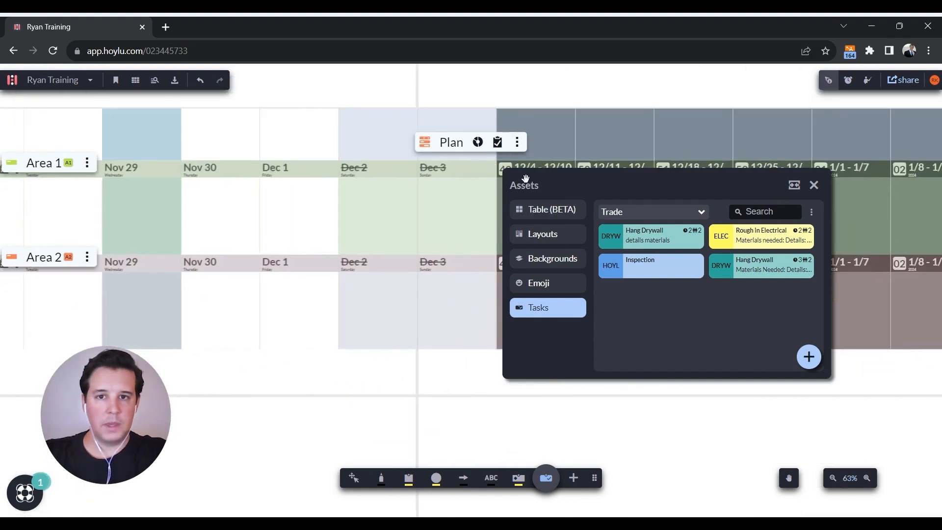
{"action": "left_click_drag", "start_coordinate": [525, 178], "coordinate": [609, 170]}
{"action": "left_click", "coordinate": [523, 225]}
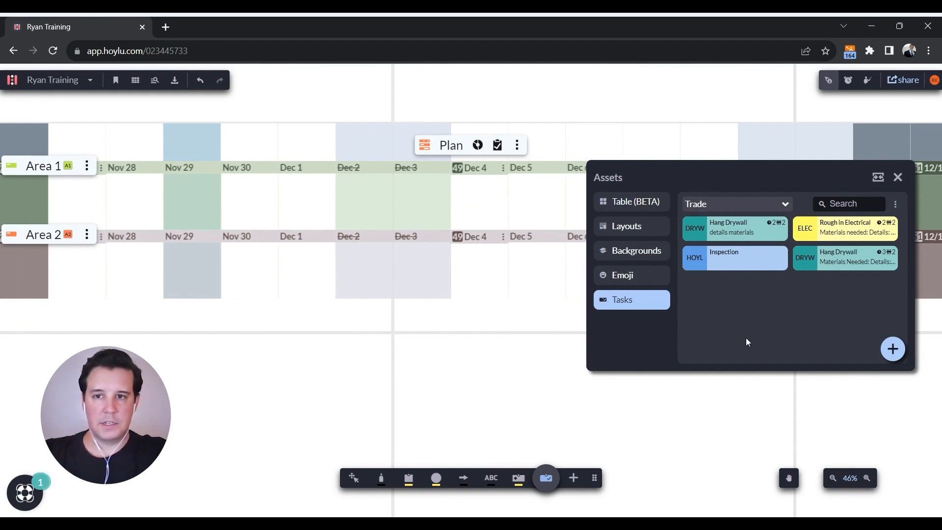
Schedule Rough in Electrical from Nov 27, Inspection on Nov 29 and the two-day Hang Drywall from Nov 30 in Area 1, and close the assets
{"action": "left_click_drag", "start_coordinate": [839, 231], "coordinate": [117, 195]}
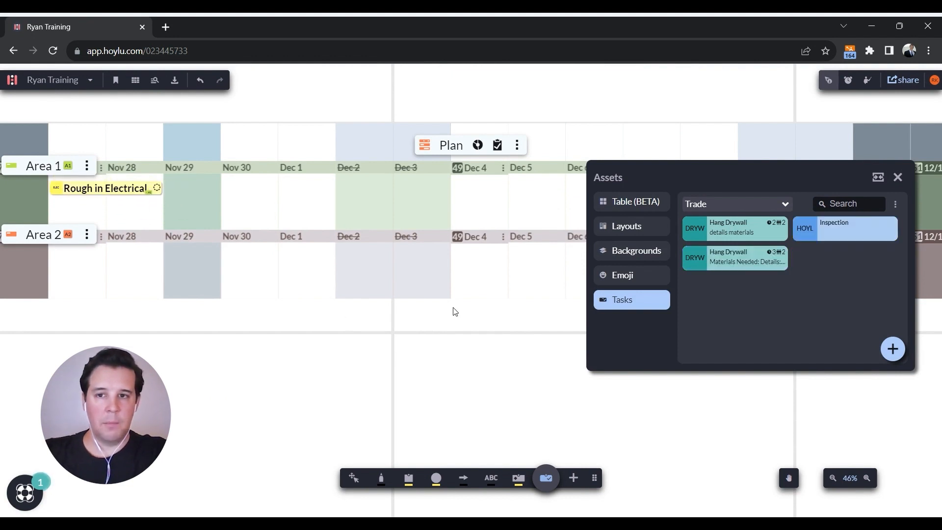
{"action": "left_click_drag", "start_coordinate": [731, 226], "coordinate": [216, 208]}
{"action": "left_click_drag", "start_coordinate": [822, 229], "coordinate": [186, 197]}
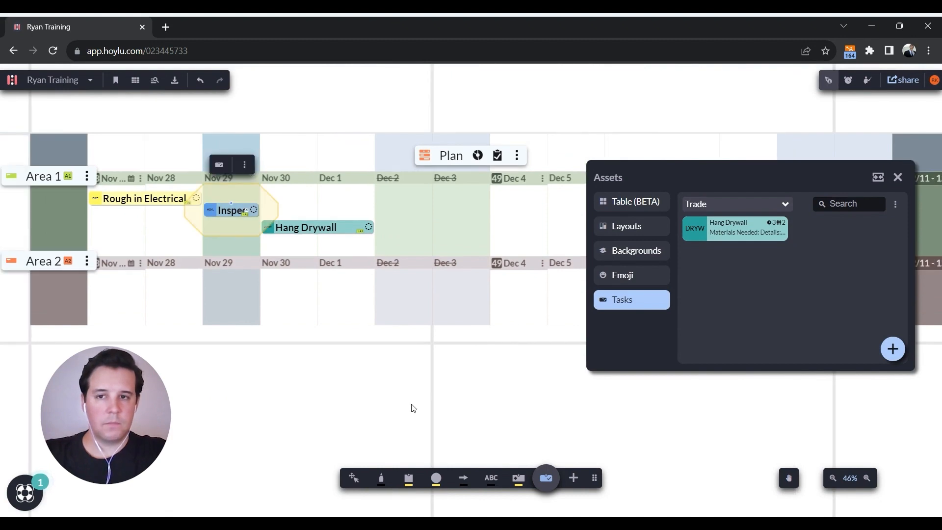
{"action": "scroll", "coordinate": [305, 189], "scroll_direction": "up", "scroll_amount": 3}
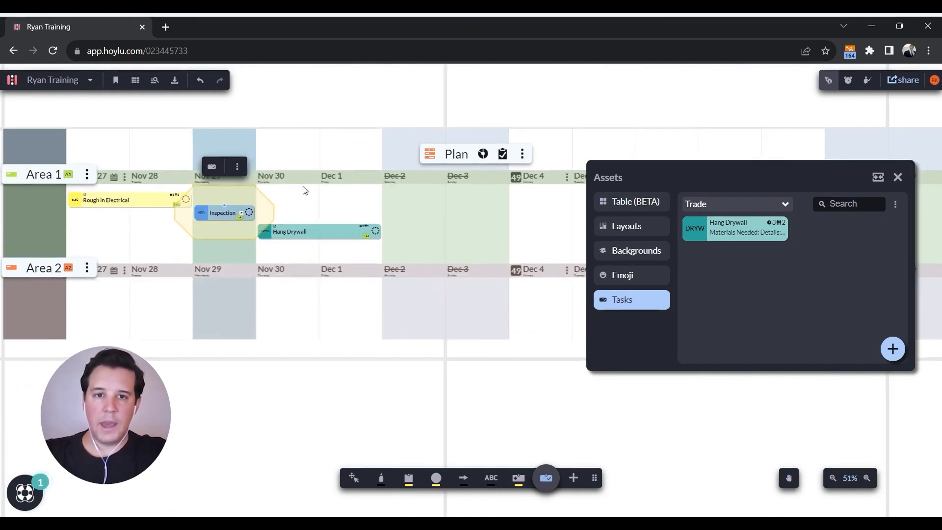
{"action": "scroll", "coordinate": [404, 204], "scroll_direction": "up", "scroll_amount": 5}
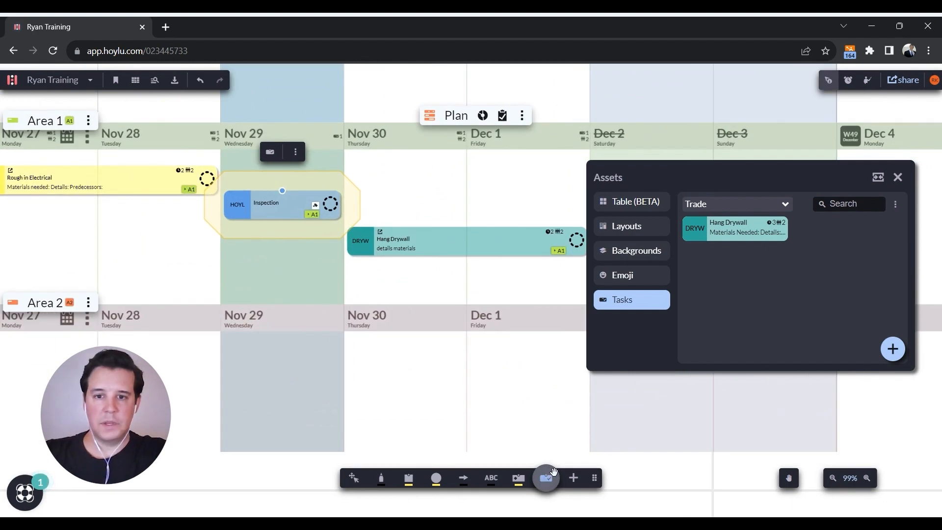
{"action": "left_click", "coordinate": [902, 177]}
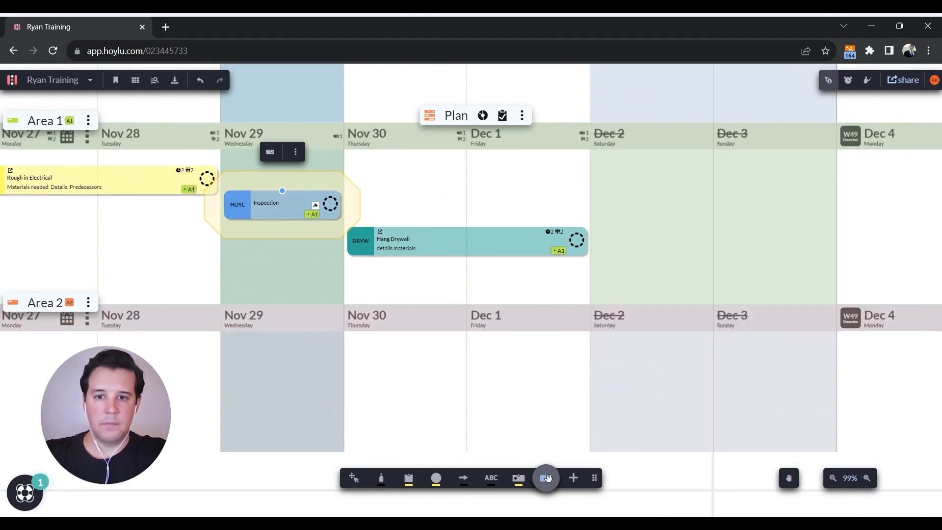
Start a new task on Nov 27 in Area 1, below Rough in Electrical, with the Electrical trade and the title Task
{"action": "left_click_drag", "start_coordinate": [190, 281], "coordinate": [370, 290]}
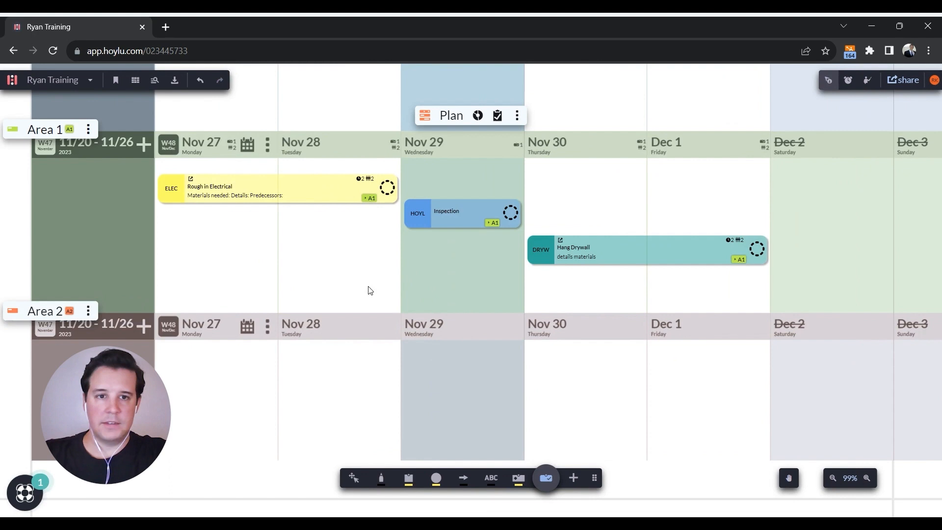
{"action": "left_click", "coordinate": [259, 275]}
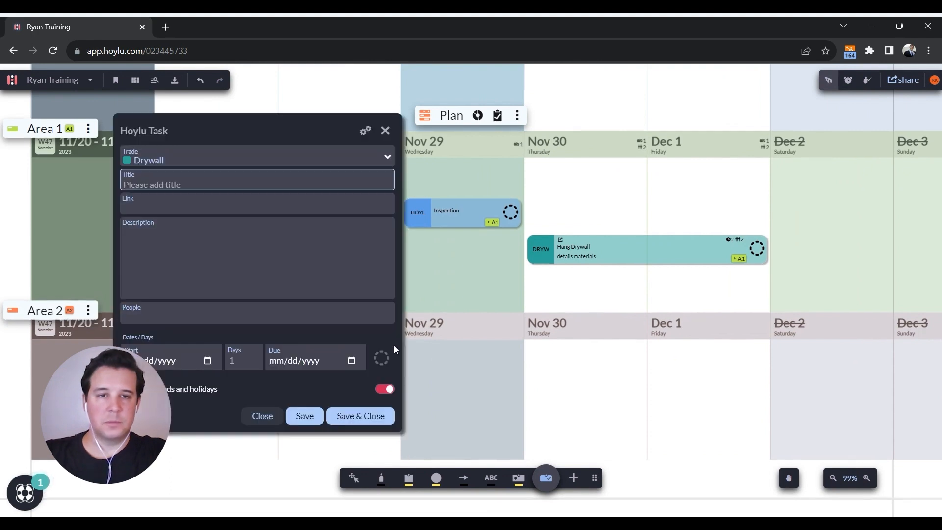
{"action": "left_click", "coordinate": [213, 164]}
{"action": "left_click", "coordinate": [158, 197]}
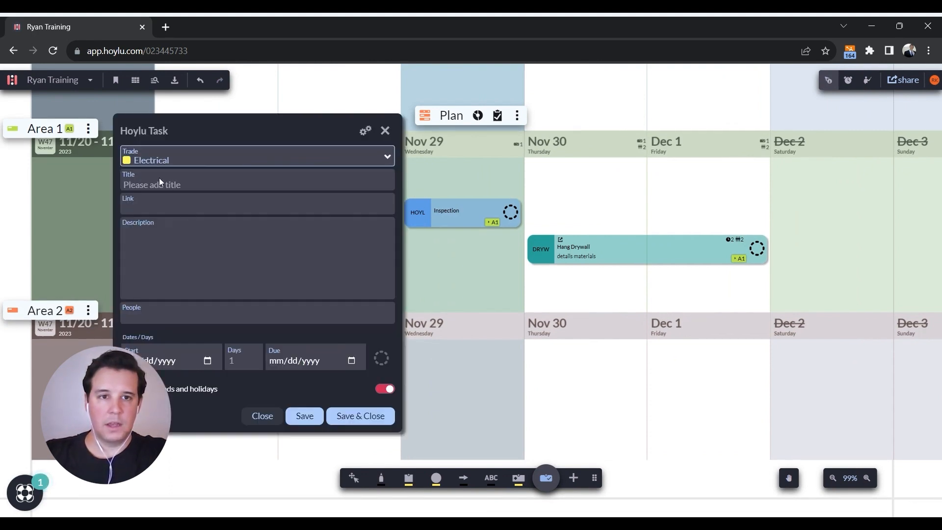
{"action": "left_click", "coordinate": [153, 184]}
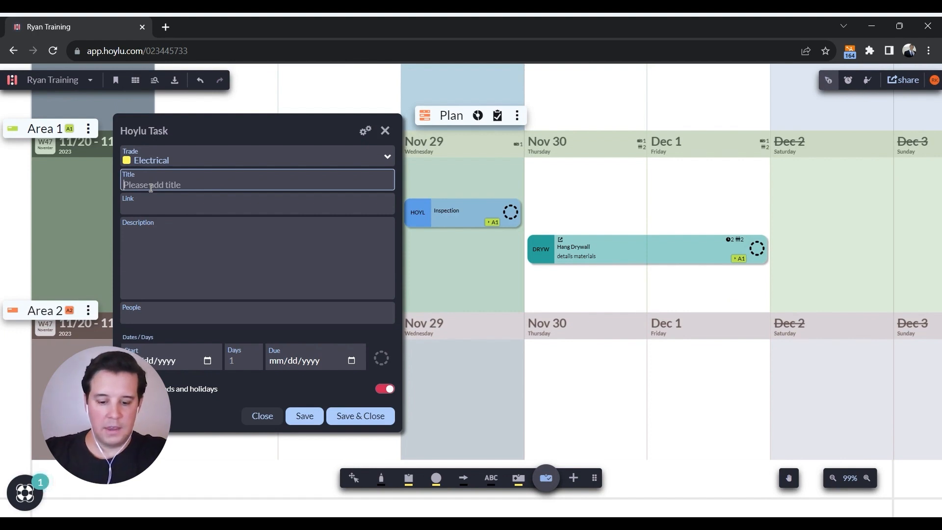
{"action": "type", "text": "Task"}
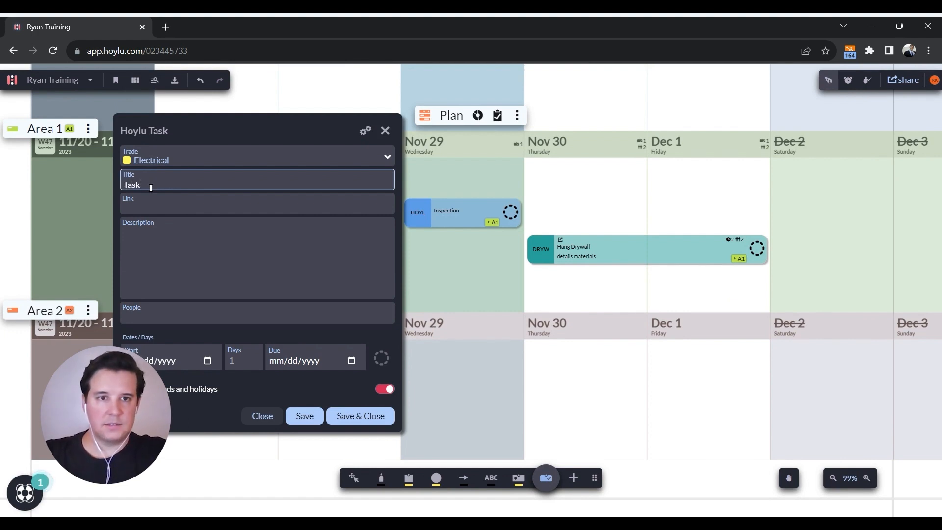
Set the new Electrical task to 2 people and 2 days, leaving link and description empty, and save it
{"action": "left_click", "coordinate": [162, 210]}
{"action": "left_click", "coordinate": [169, 235]}
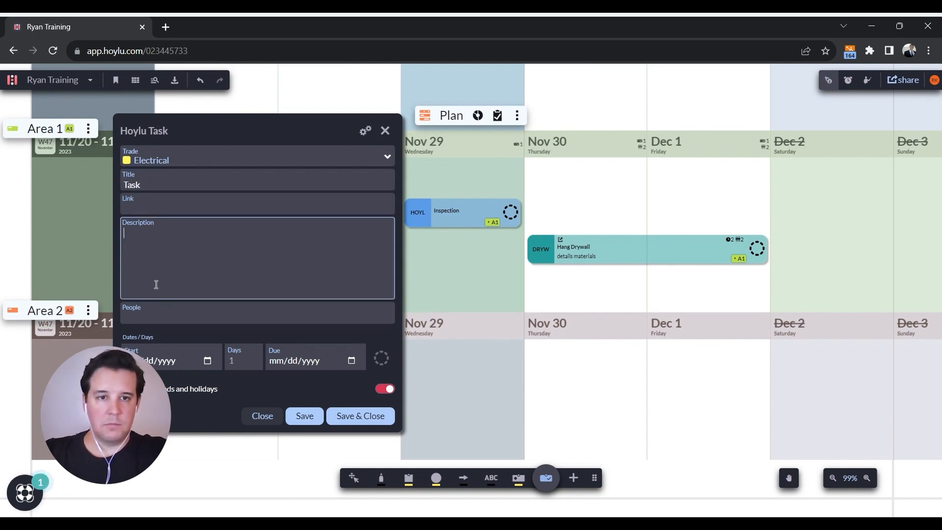
{"action": "left_click", "coordinate": [158, 211]}
{"action": "left_click", "coordinate": [148, 252]}
{"action": "left_click", "coordinate": [148, 315]}
{"action": "type", "text": "2"}
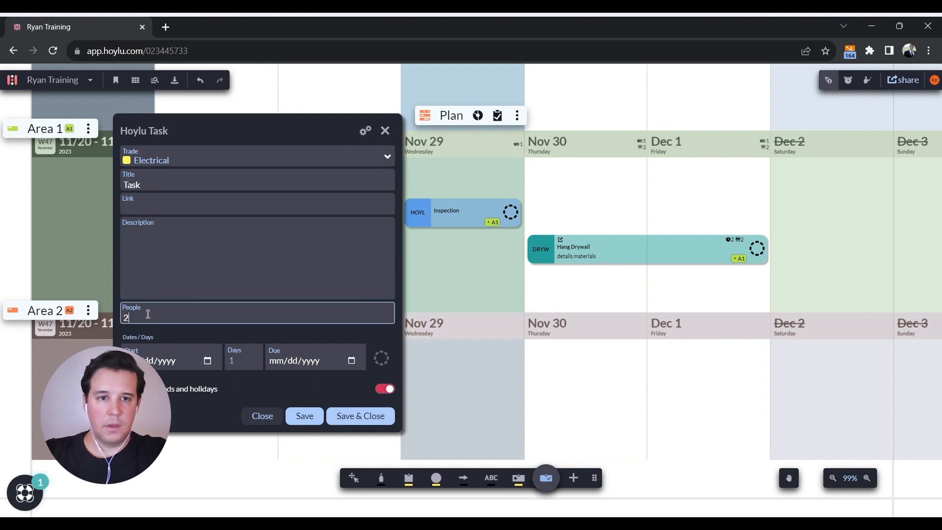
{"action": "left_click", "coordinate": [239, 363]}
{"action": "type", "text": "2"}
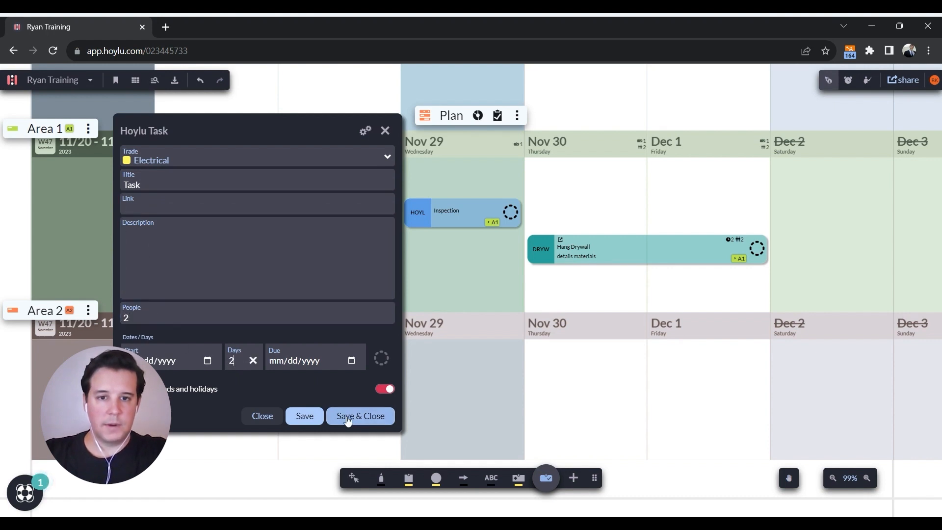
{"action": "left_click", "coordinate": [350, 419]}
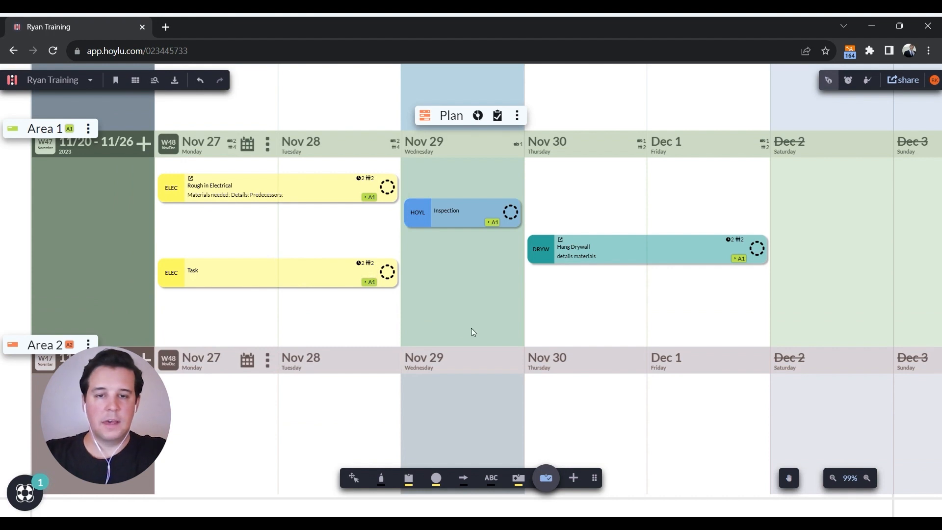
Create a Mechanical task titled task2 on Dec 1 in Area 1 with 2 people and 2 days
{"action": "double_click", "coordinate": [684, 178]}
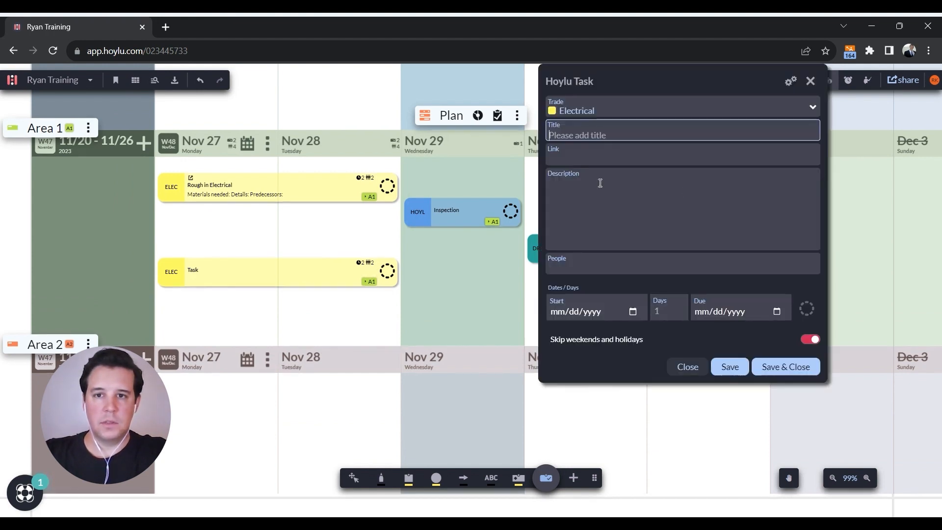
{"action": "left_click", "coordinate": [612, 111]}
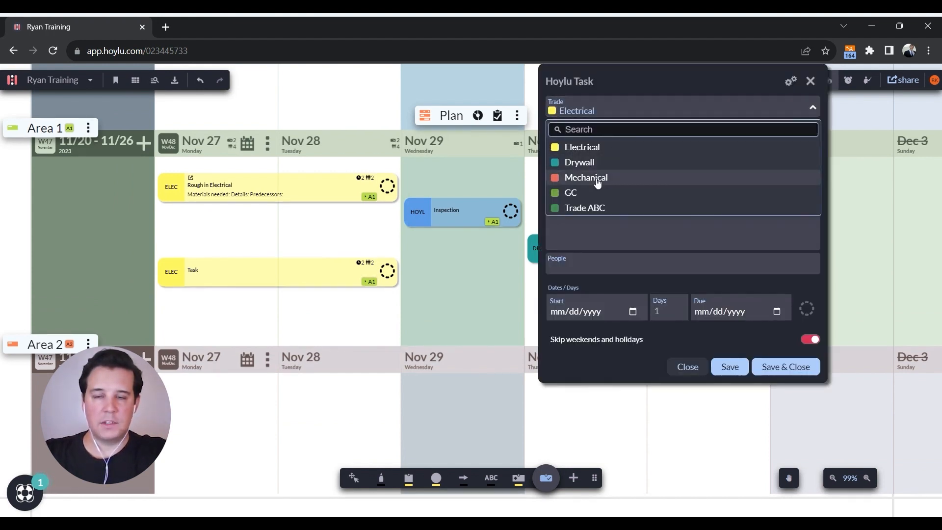
{"action": "left_click", "coordinate": [601, 179]}
{"action": "left_click", "coordinate": [609, 136]}
{"action": "type", "text": "task"}
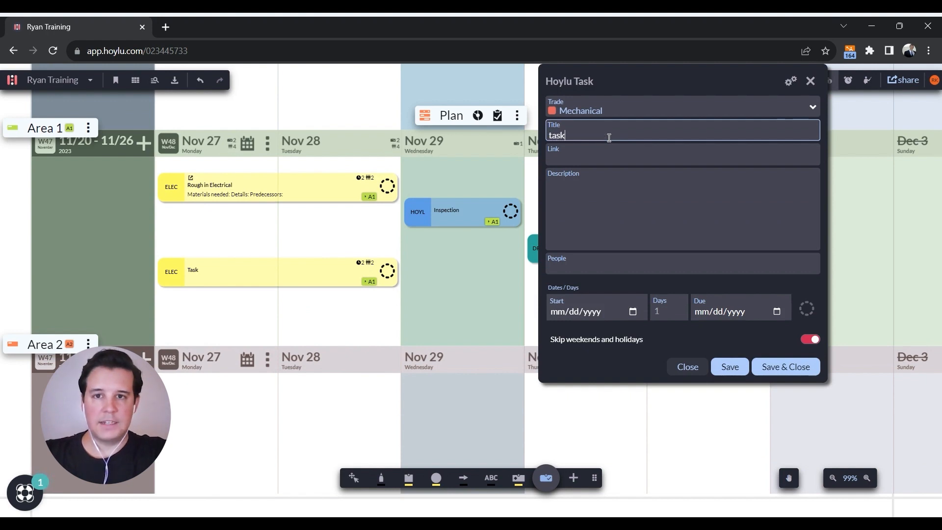
{"action": "type", "text": "2"}
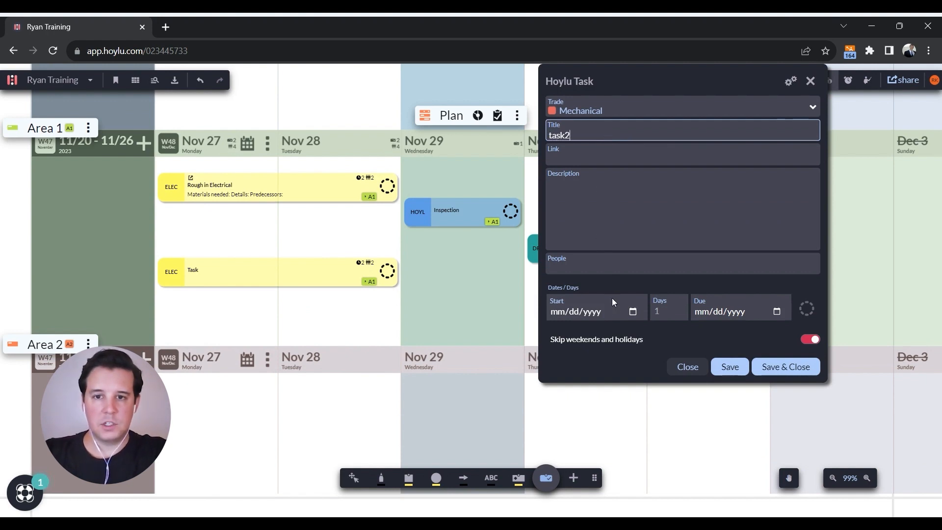
{"action": "left_click", "coordinate": [590, 269]}
{"action": "type", "text": "2"}
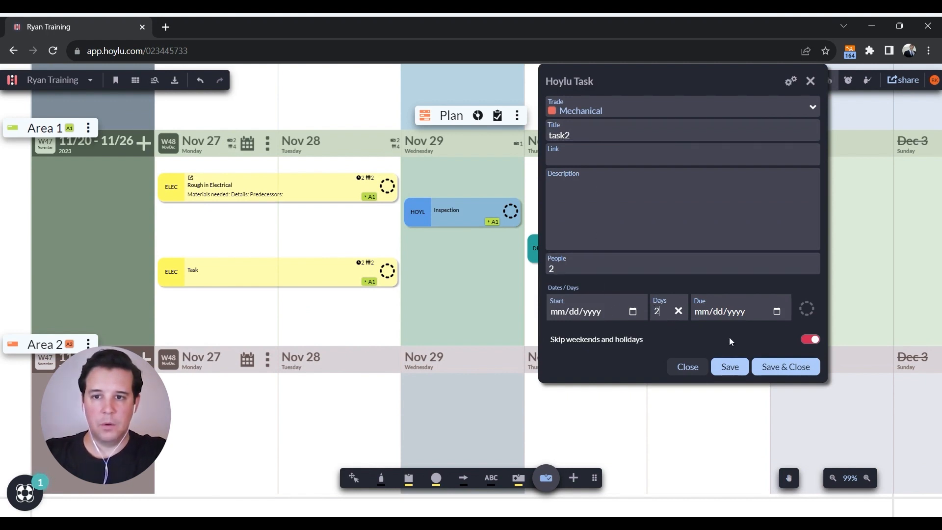
{"action": "left_click", "coordinate": [785, 367]}
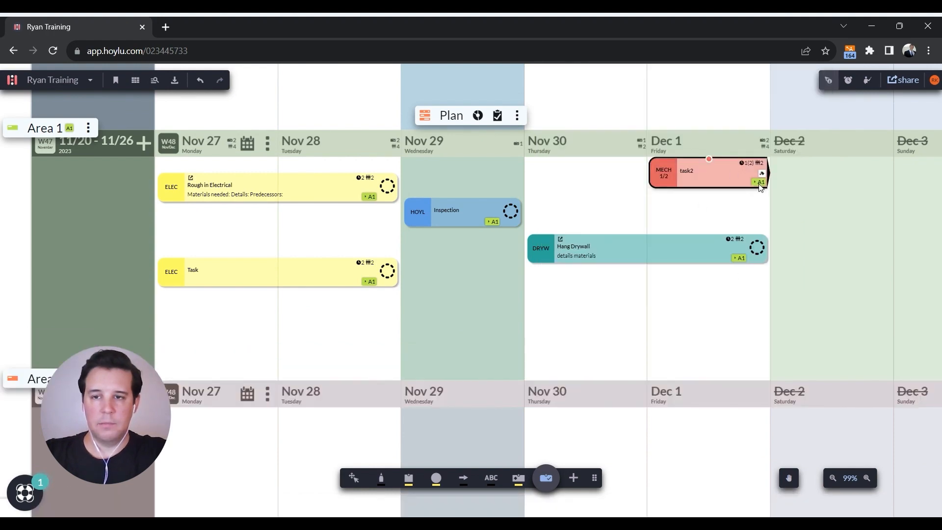
Reopen the assets' task collection and move it clear of the Area 1 tasks scheduled from Nov 27 to Nov 30
{"action": "scroll", "coordinate": [696, 226], "scroll_direction": "down", "scroll_amount": 4}
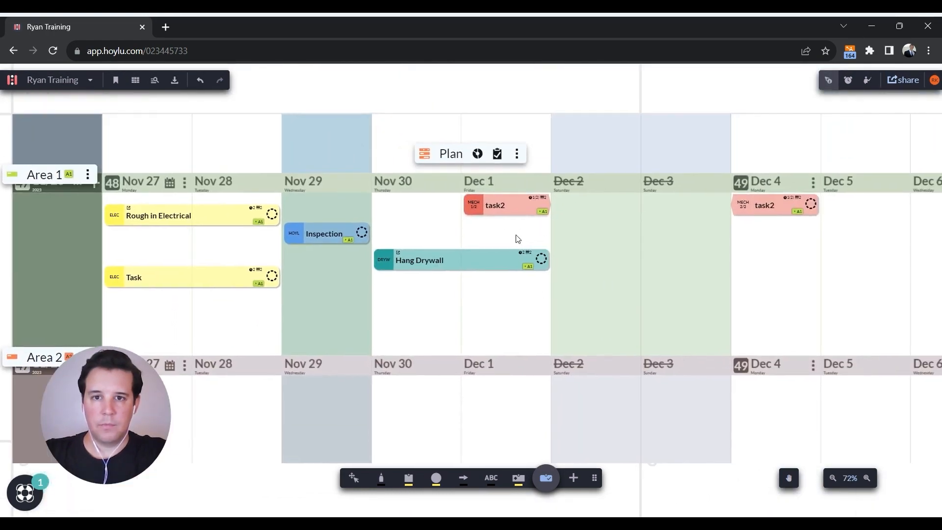
{"action": "left_click_drag", "start_coordinate": [435, 218], "coordinate": [530, 200]}
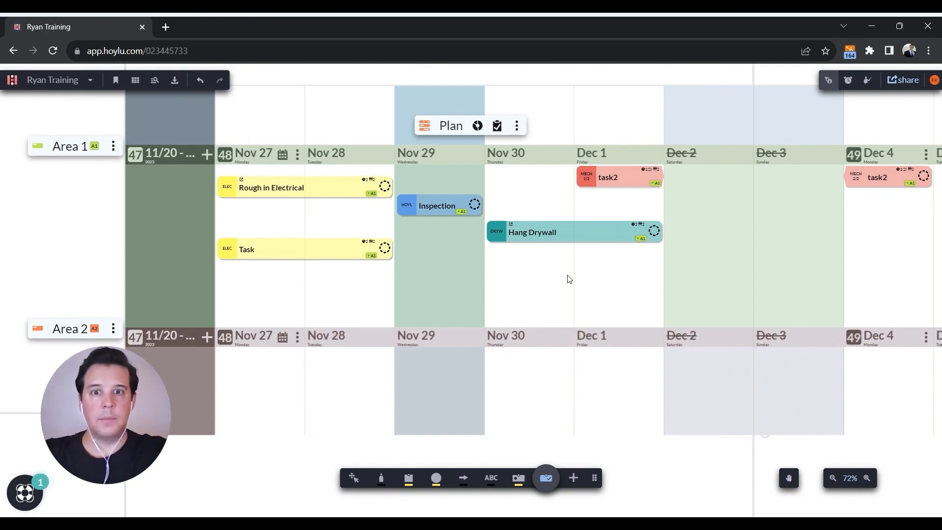
{"action": "left_click", "coordinate": [546, 478]}
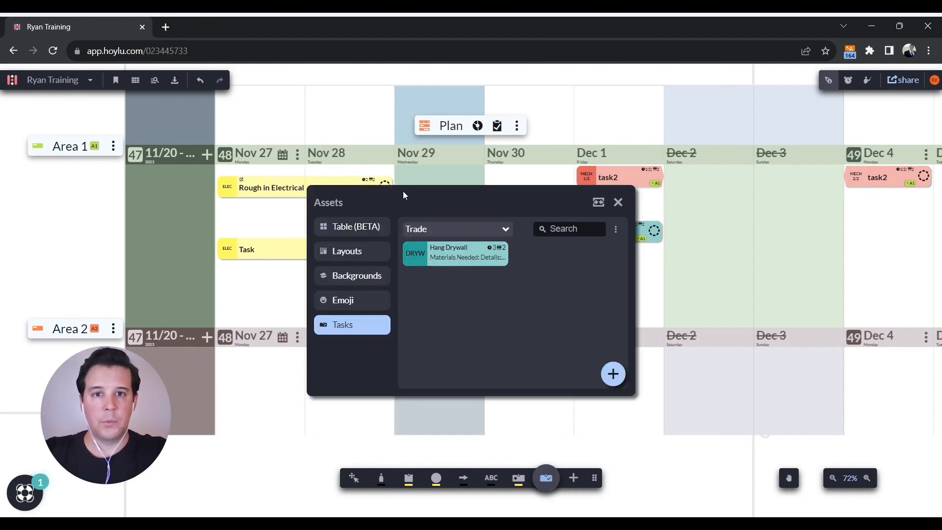
{"action": "left_click_drag", "start_coordinate": [373, 203], "coordinate": [652, 190]}
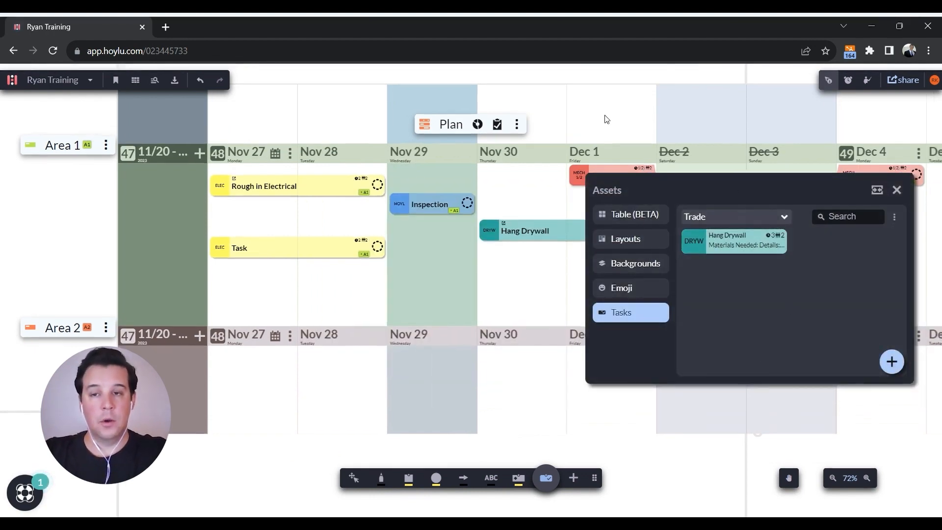
{"action": "scroll", "coordinate": [739, 118], "scroll_direction": "right", "scroll_amount": 5}
{"action": "scroll", "coordinate": [278, 97], "scroll_direction": "left", "scroll_amount": 5}
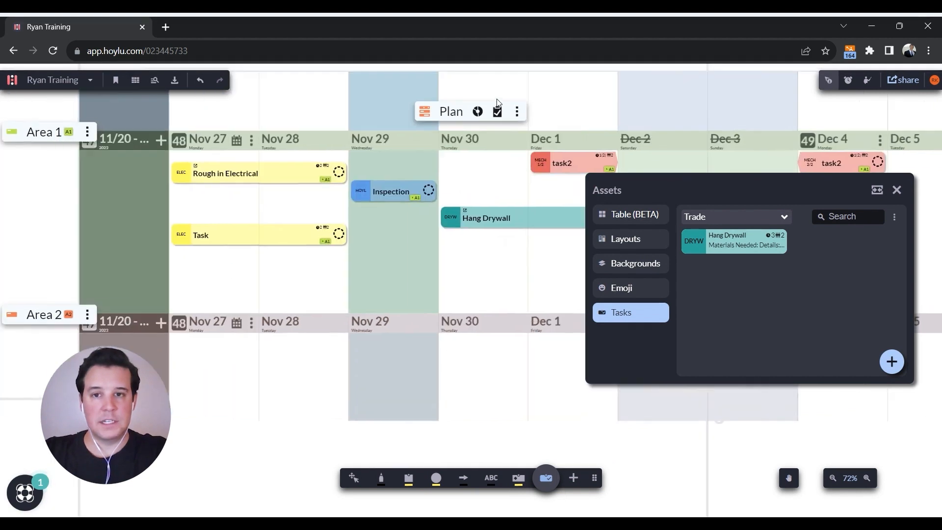